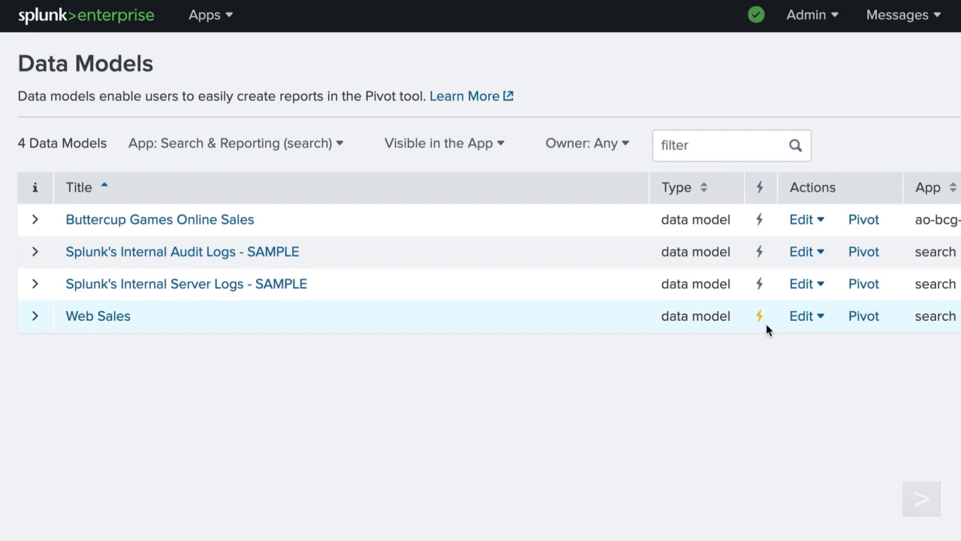
Examine the fields of the Purchases dataset in the Web Sales data model's Pivot view, and return to the data models list.
click(870, 317)
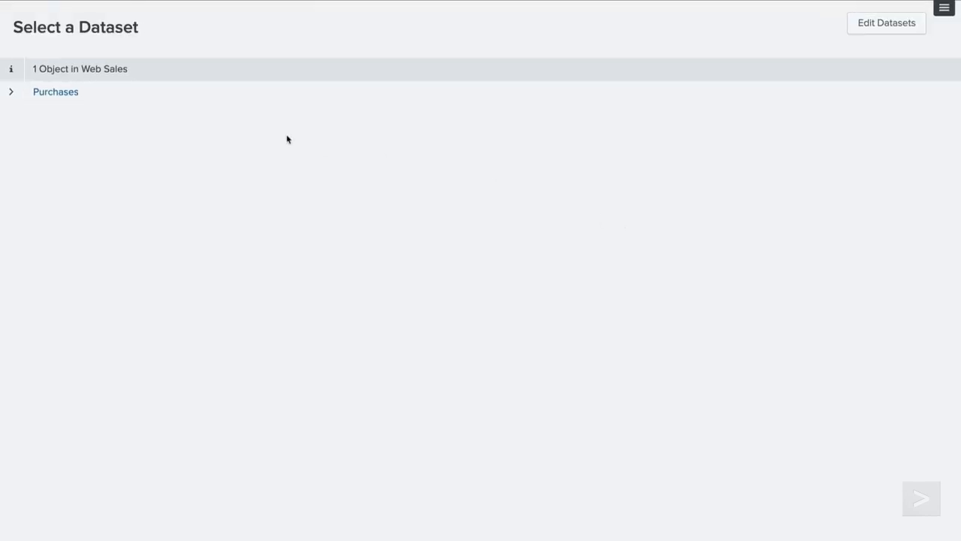
click(10, 96)
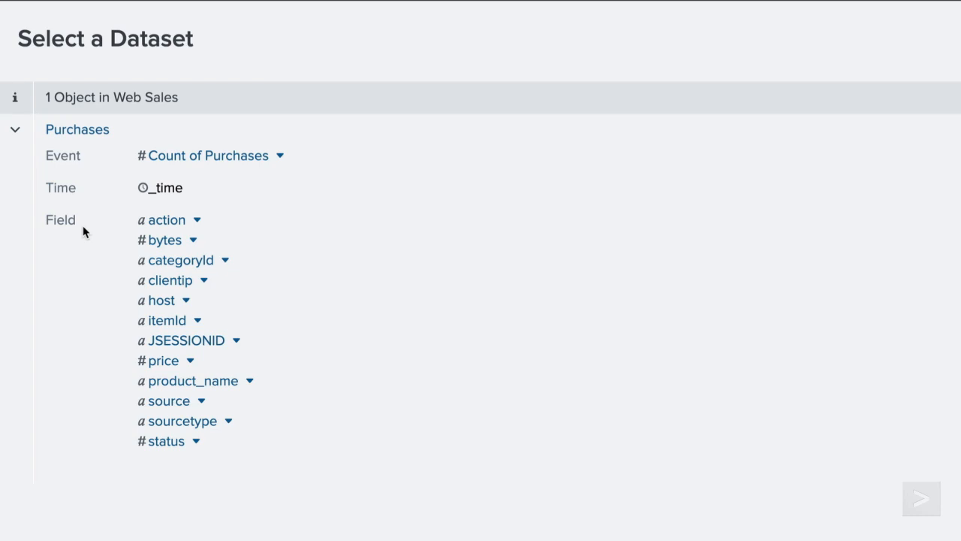
click(11, 33)
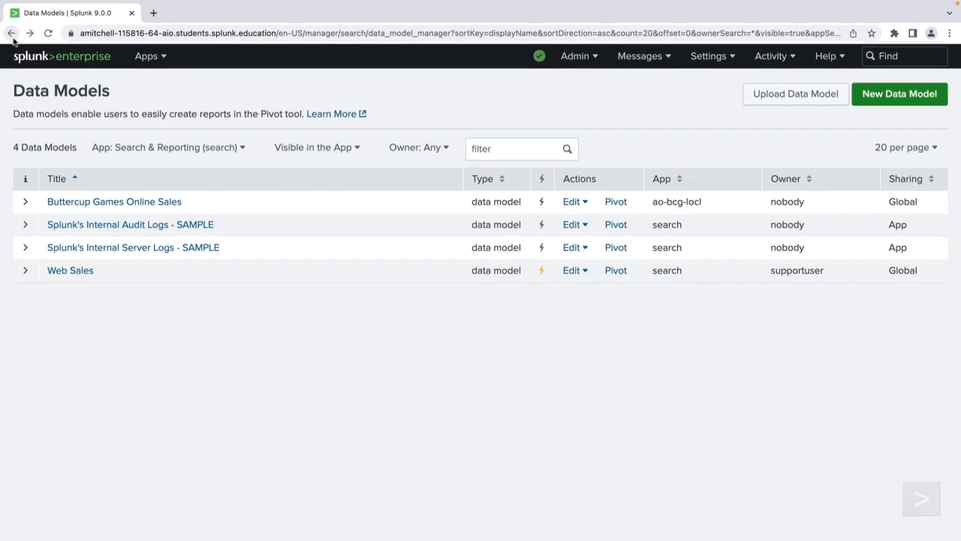
Review the acceleration details and configuration settings of the Web Sales data model.
click(26, 270)
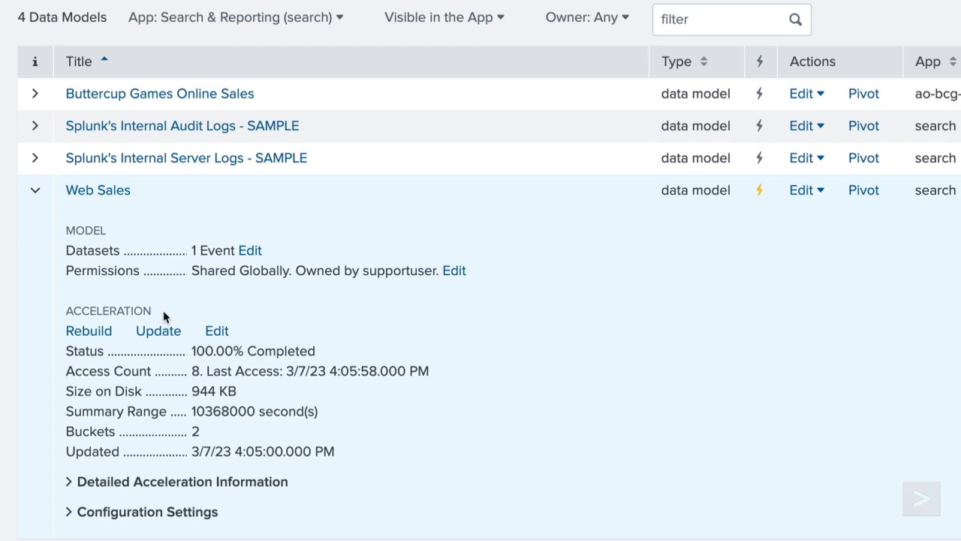
scroll(121, 380, down, 2)
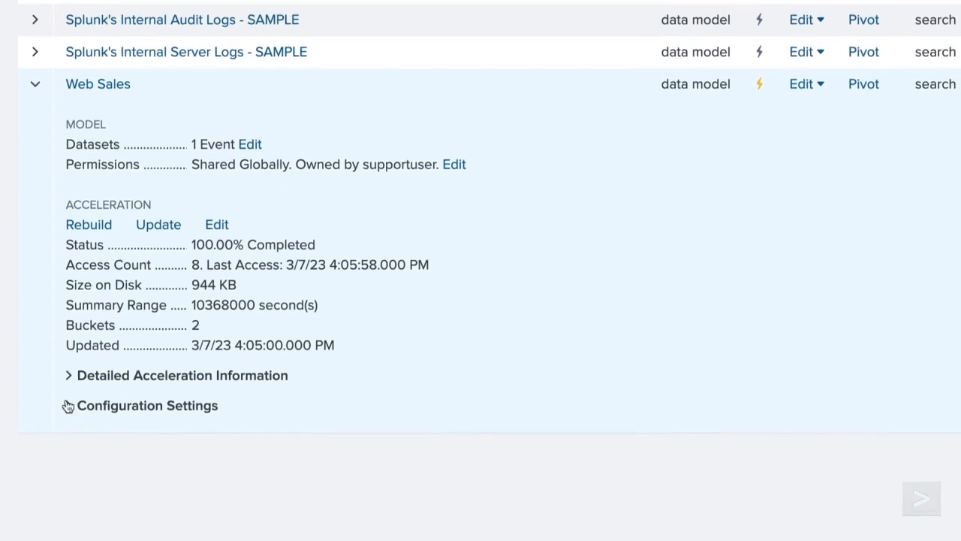
click(68, 406)
scroll(69, 406, down, 3)
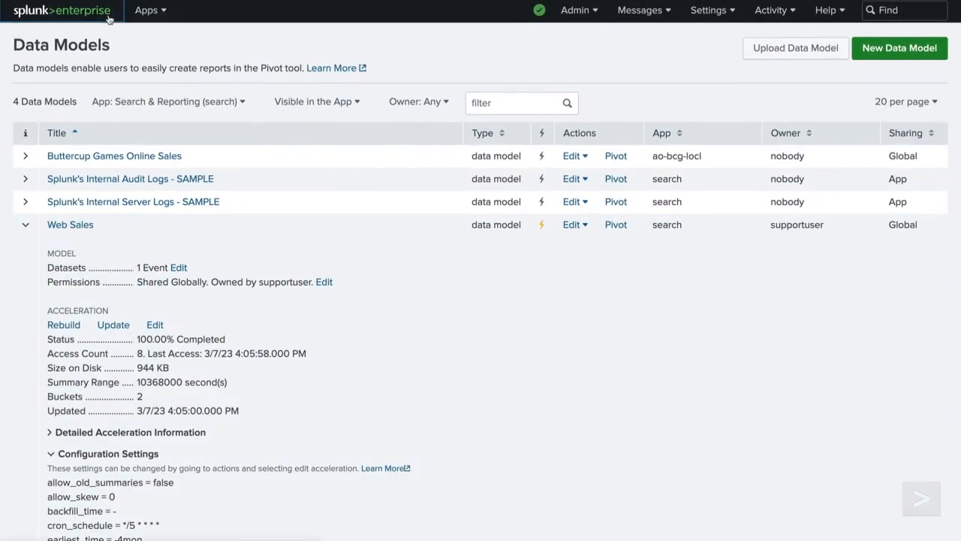
In the Search & Reporting app, write the search "| tstats sum(Purchases.price) from datamodel=Web_Sales by _time Purchases.product_name span=1day".
click(109, 16)
text(| tstats)
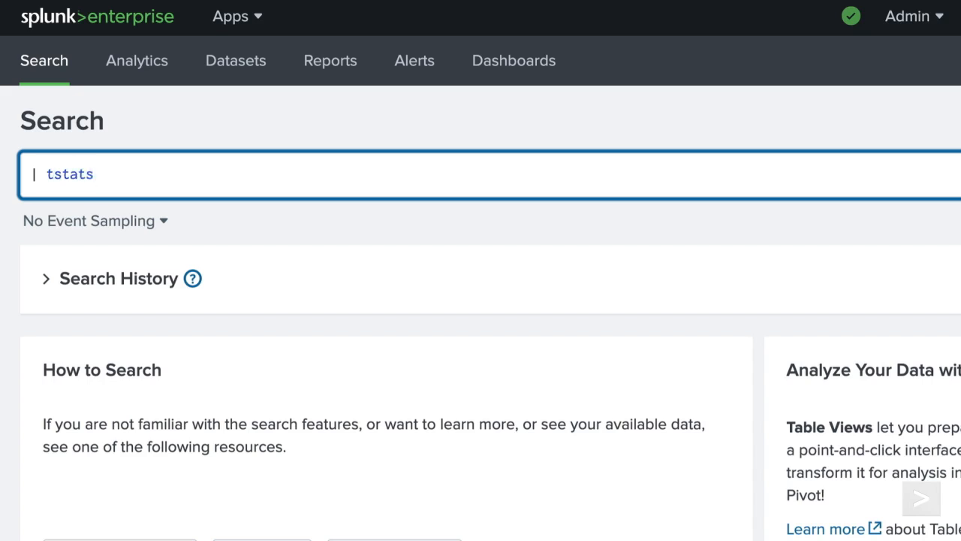
text(sum(Purchas)
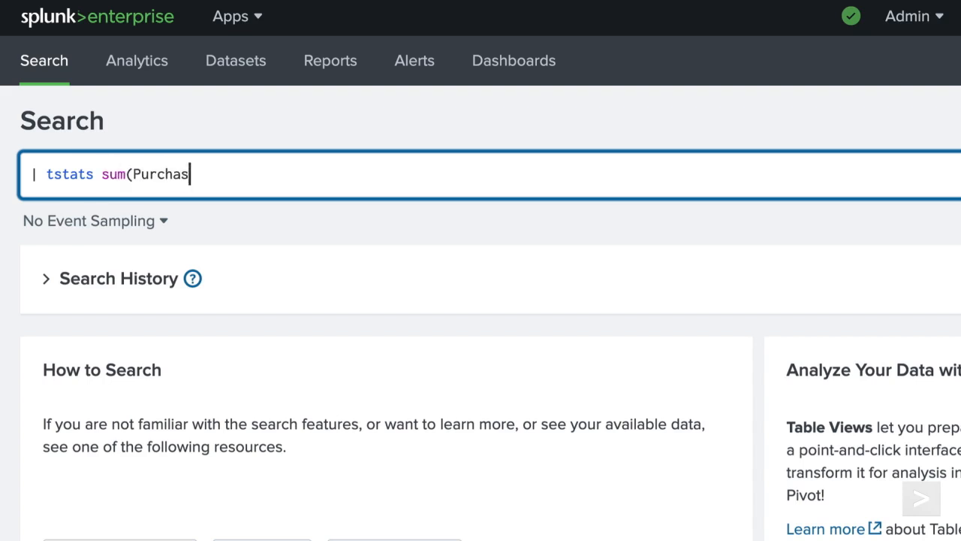
text(es.price))
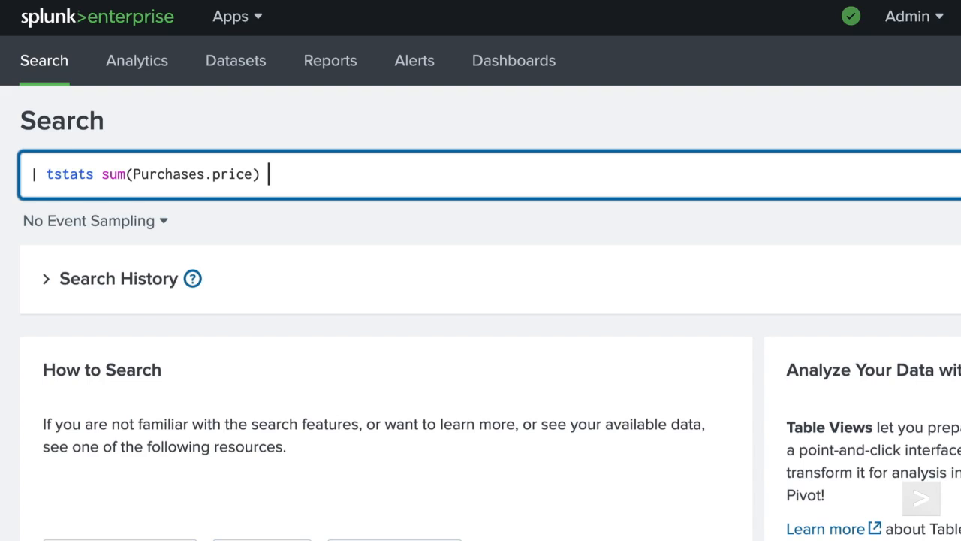
text(from datamodel=Web_Sales )
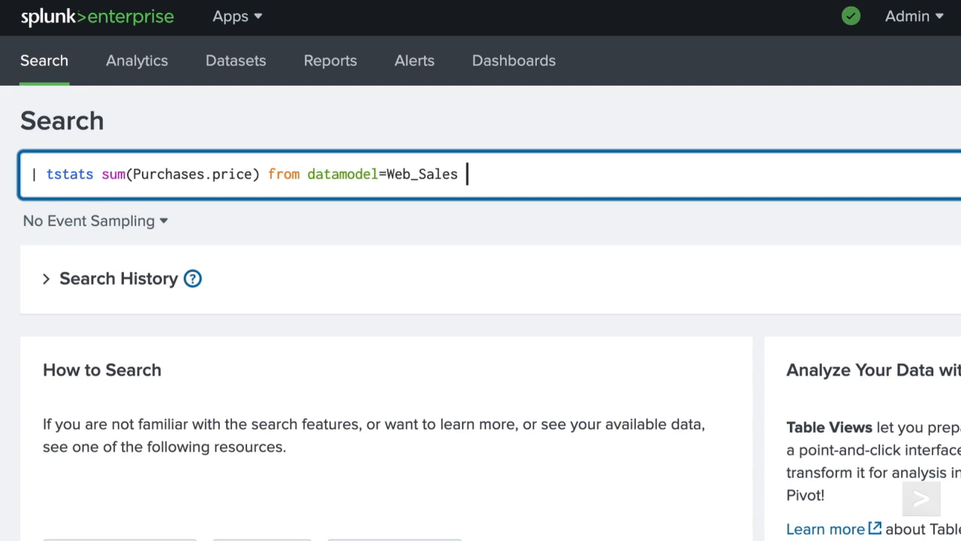
text(by _time Purchases.product_name span)
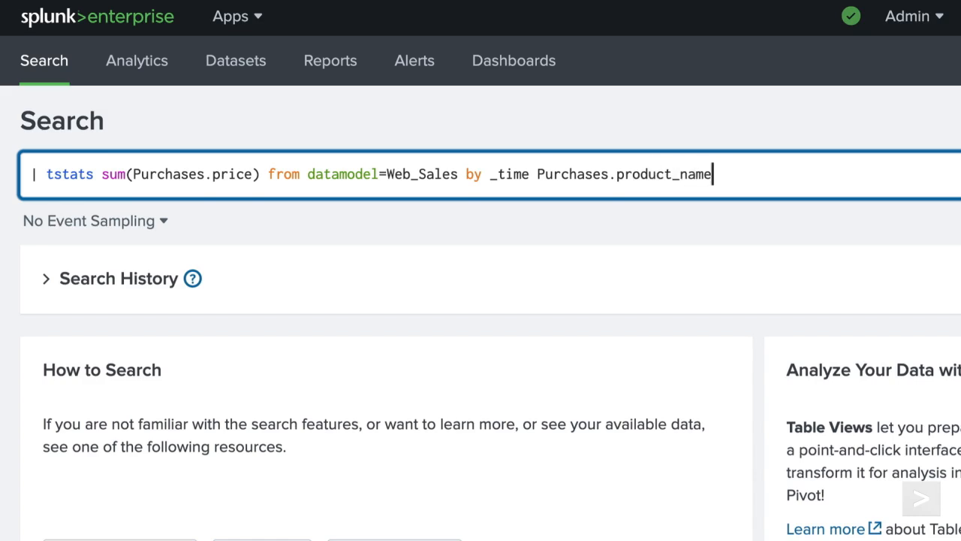
text(=1day)
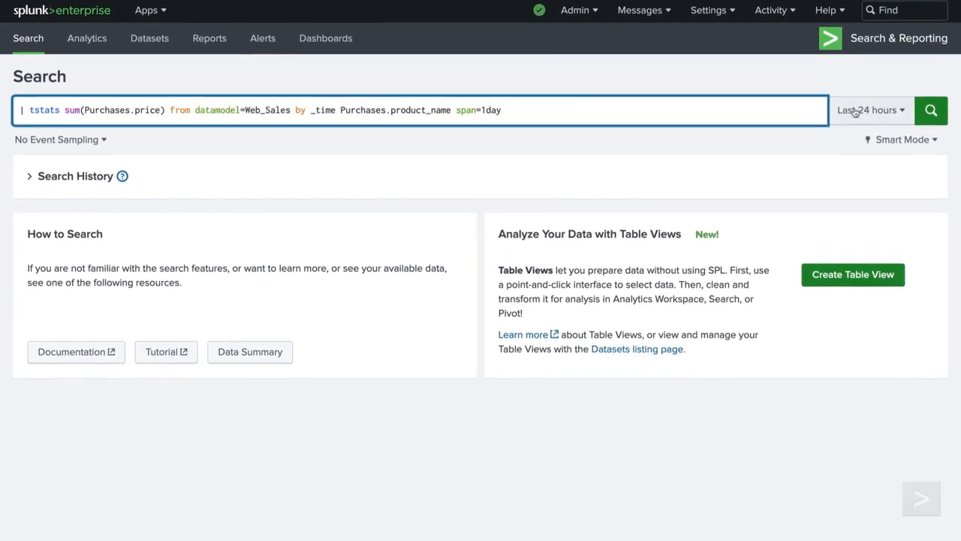
Run the search over a relative time range of the last 2 months and show its results as a visualization.
click(856, 111)
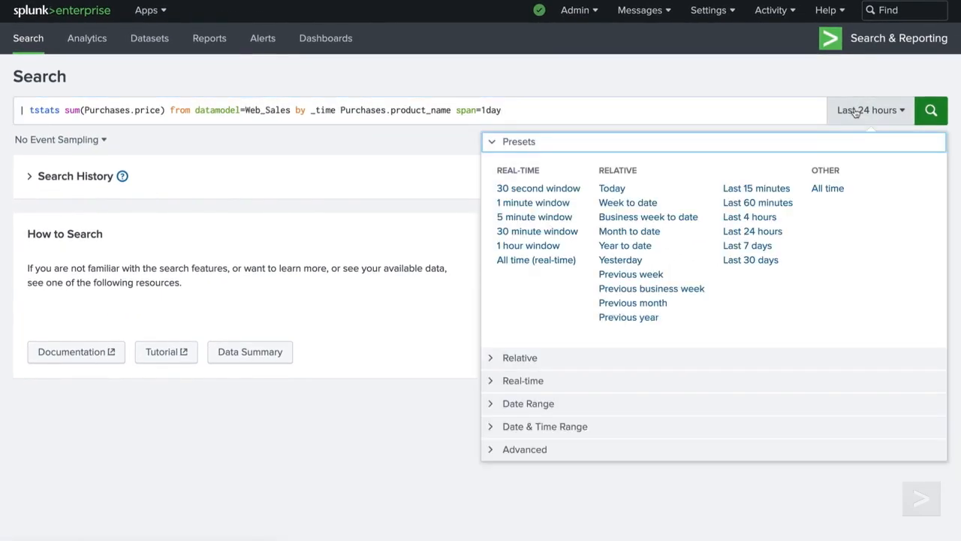
click(501, 357)
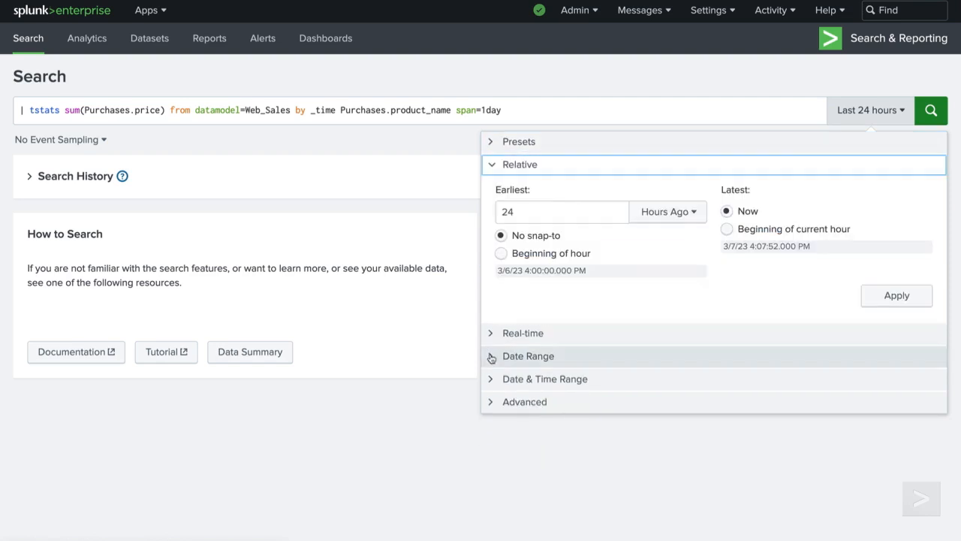
click(517, 213)
key(BackSpace)
click(681, 213)
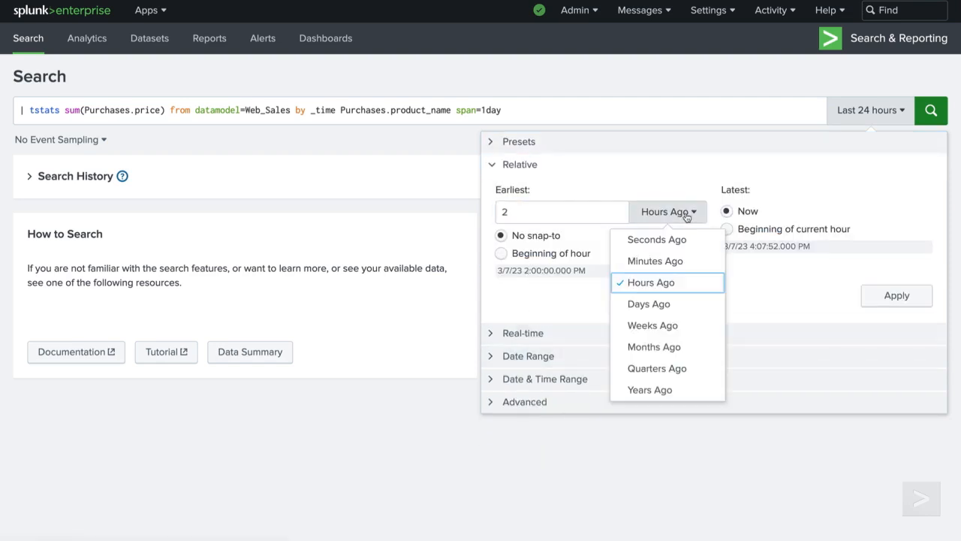
click(686, 347)
click(895, 296)
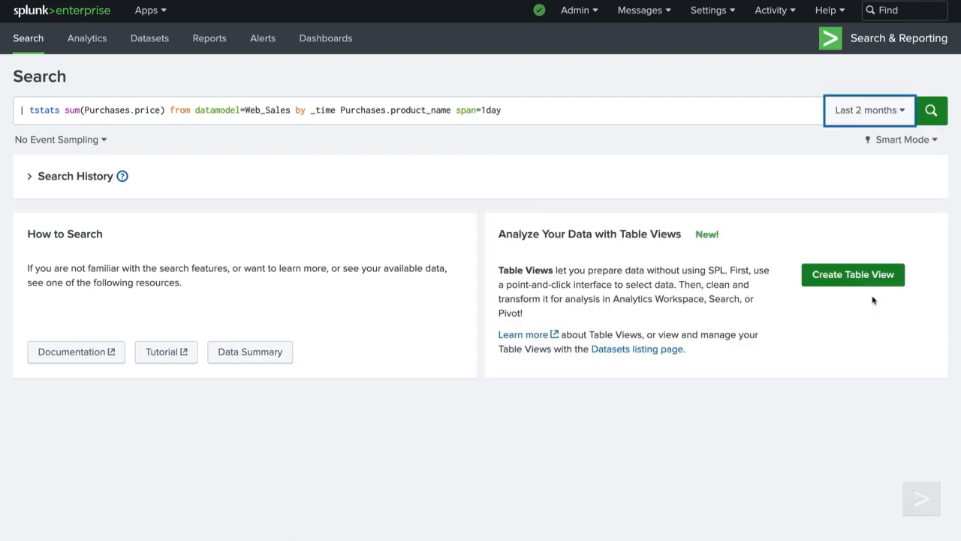
click(925, 116)
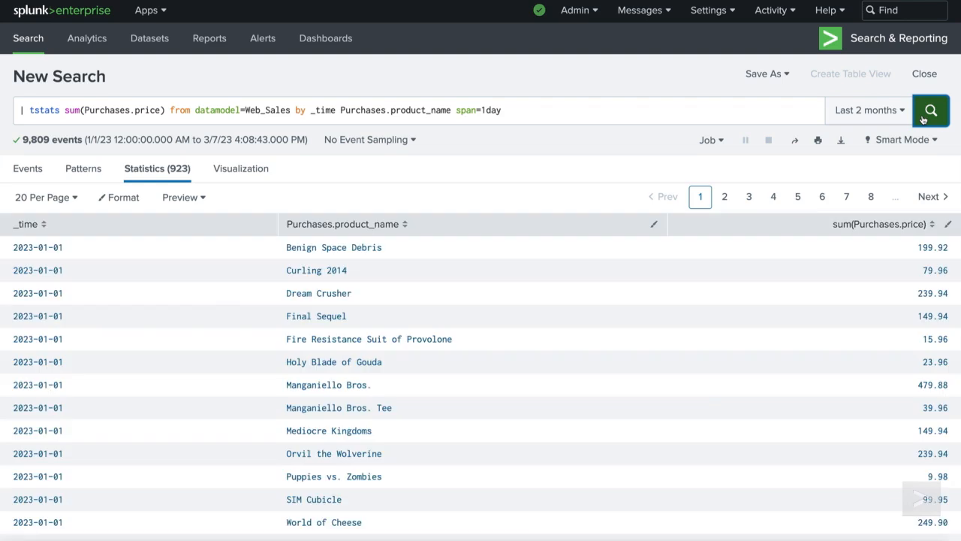
click(268, 178)
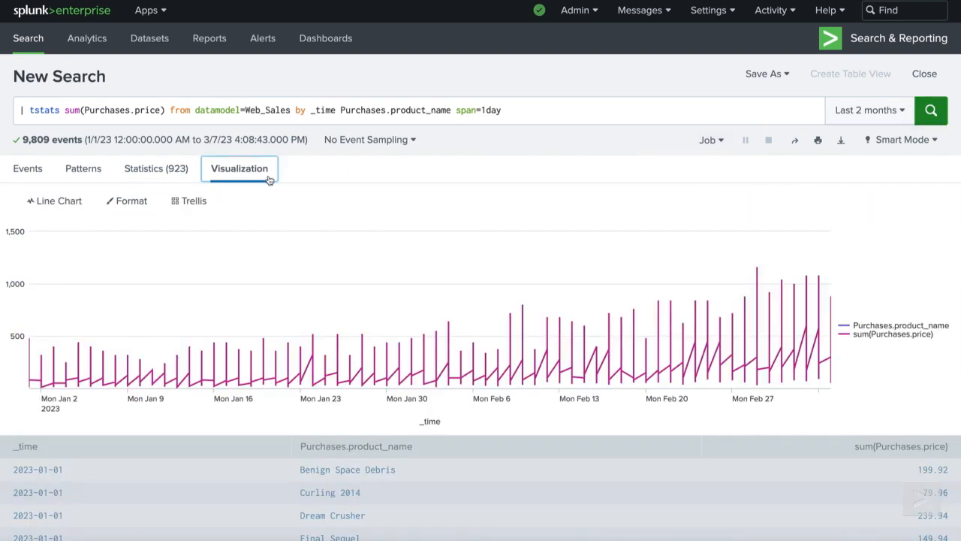
Append the line "| timechart span=1day sum(Purchases.price) by Purchases.product_name" to the search and run it.
click(526, 109)
key(shift+Return)
text(| timecha)
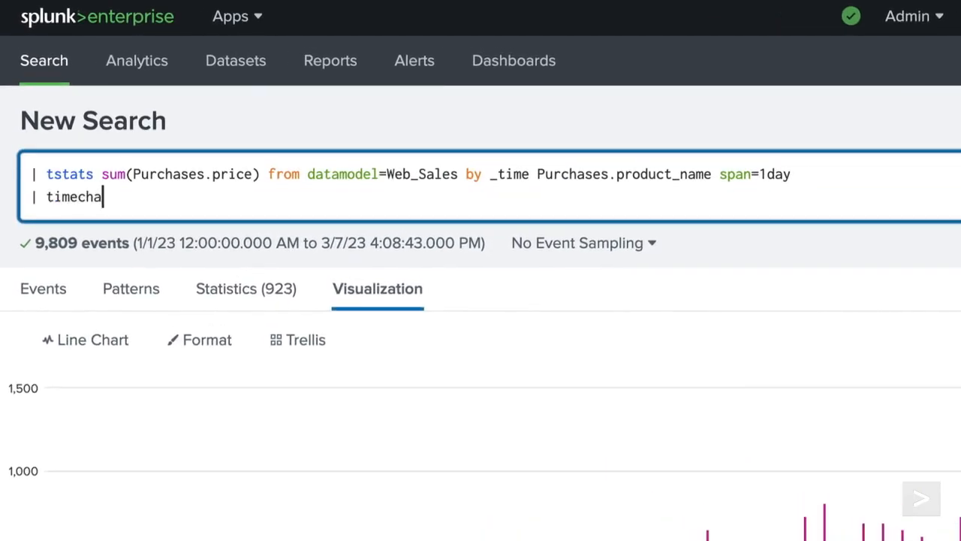
text(rt span=1day)
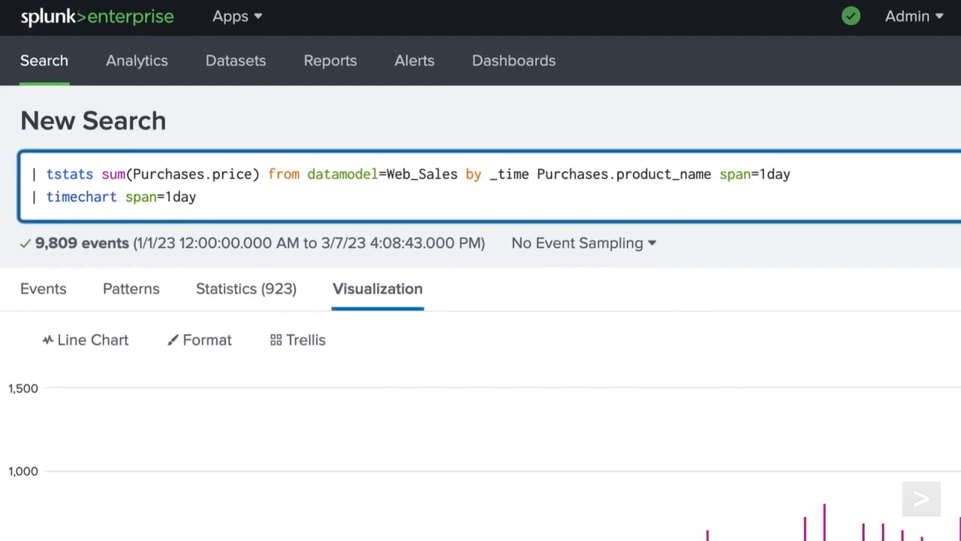
text( sum(Purchases.price) by Purchase)
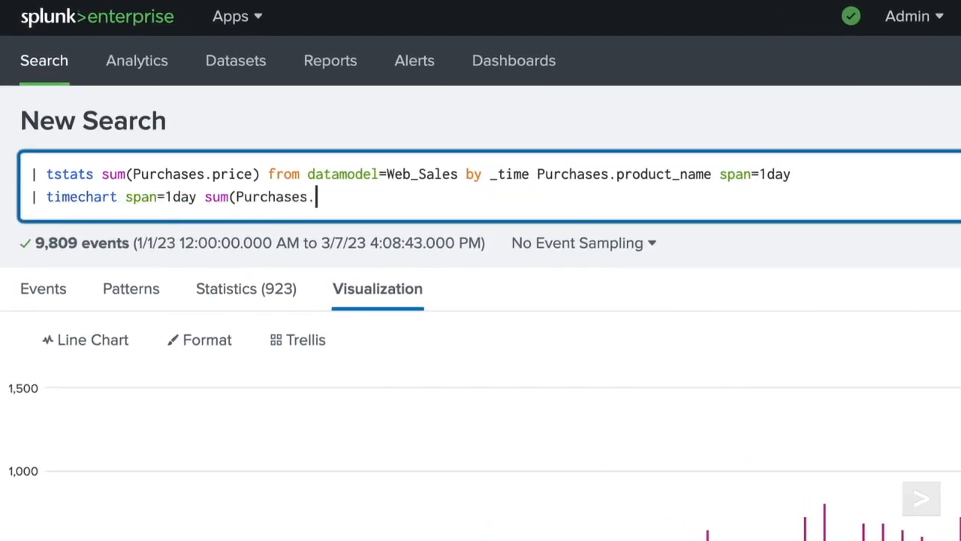
text(s.product_name)
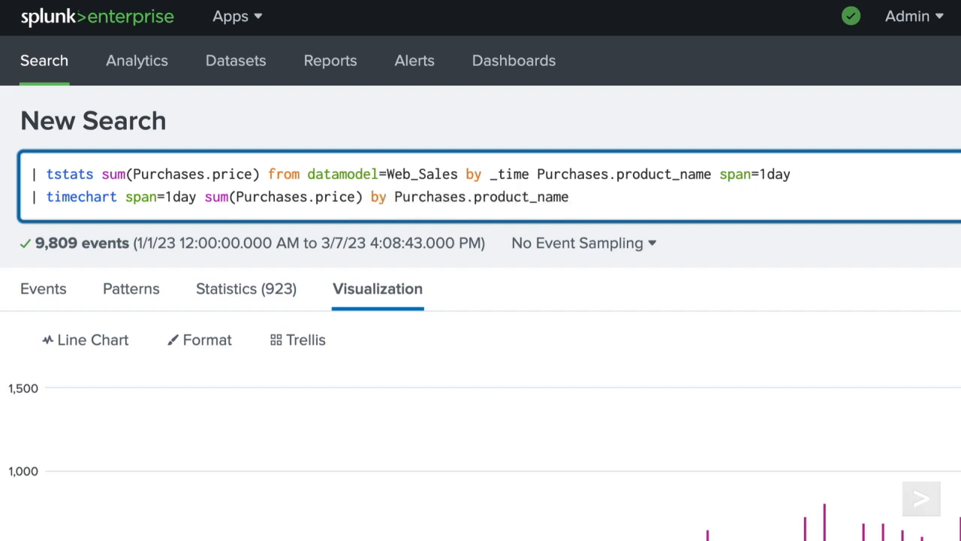
key(Return)
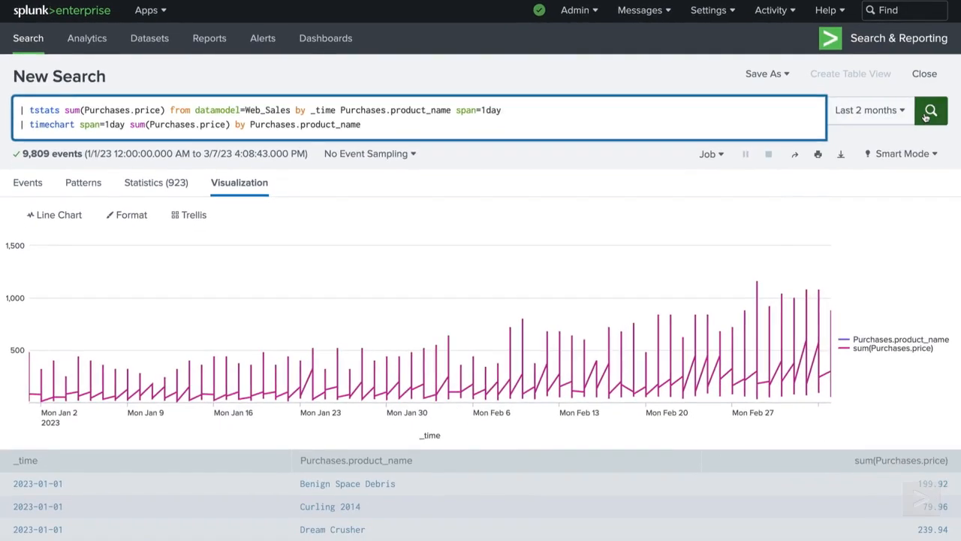
click(930, 112)
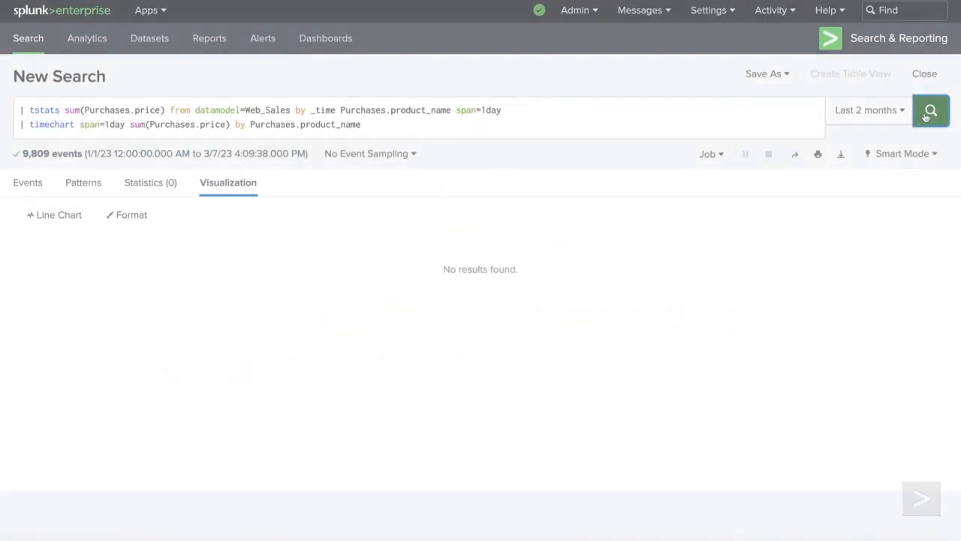
Add the argument prestats=true directly after the tstats command and rerun the search.
click(66, 120)
text(prestats)
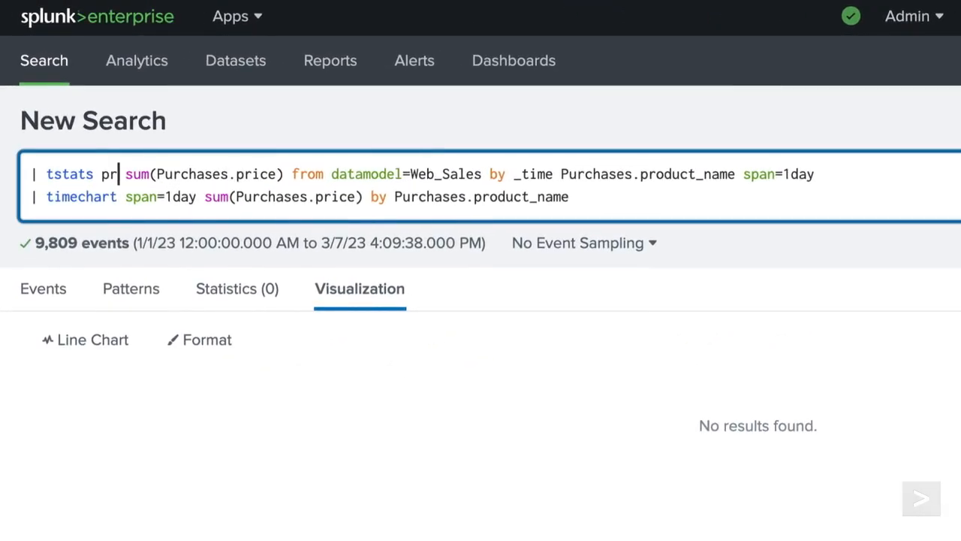
text(=true)
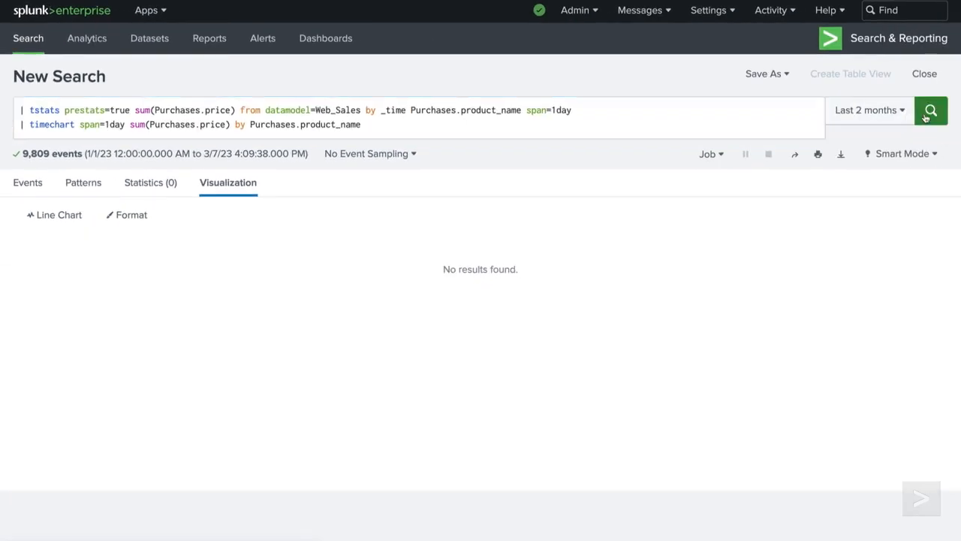
click(928, 113)
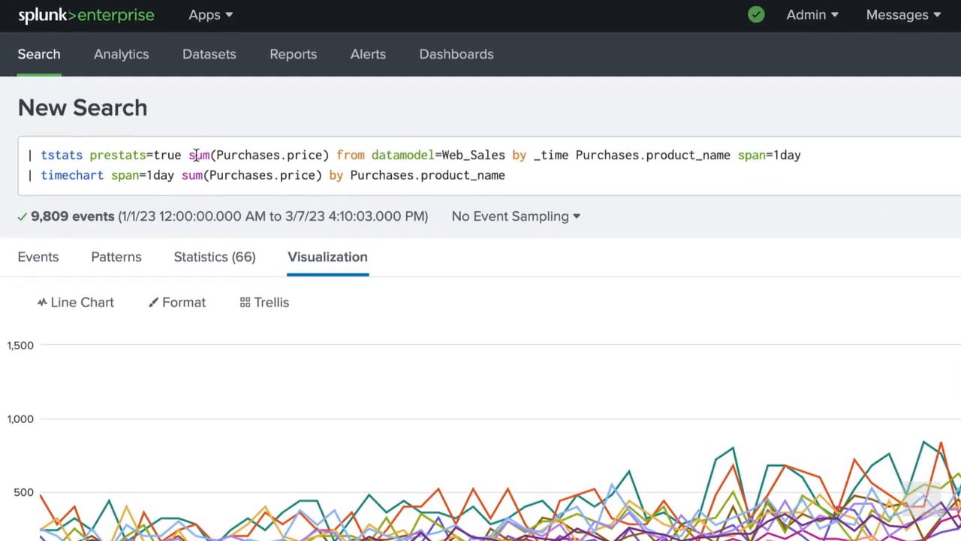
Insert the argument summariesonly=true after prestats=true in the tstats command.
click(136, 110)
key(Left)
text(summariesonly=true)
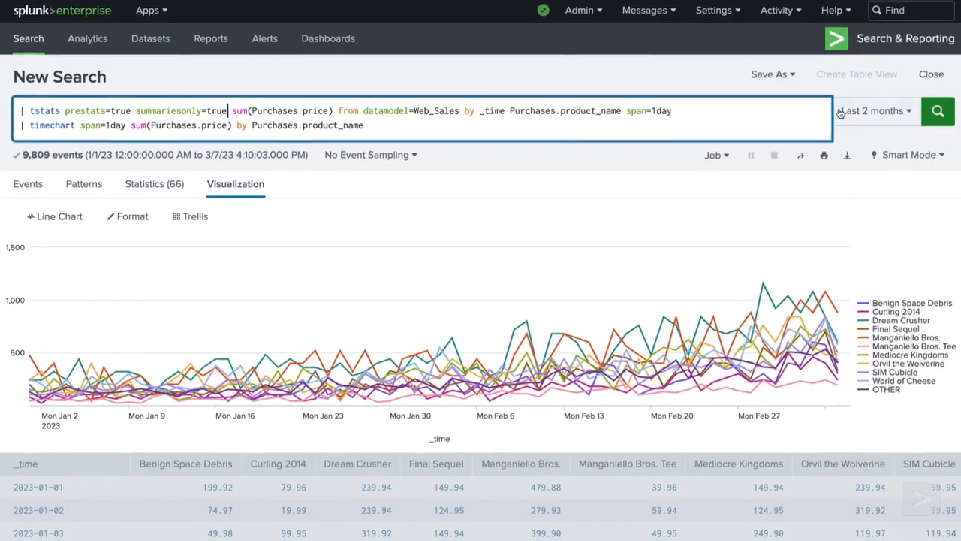
Set the search's relative time range to the last 6 months and apply it.
click(842, 111)
double_click(582, 213)
text(6)
click(875, 297)
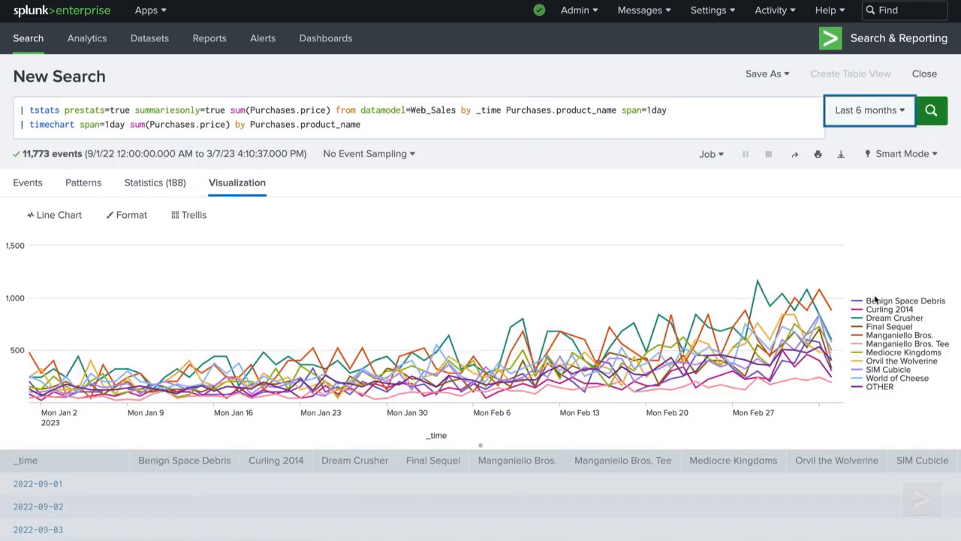